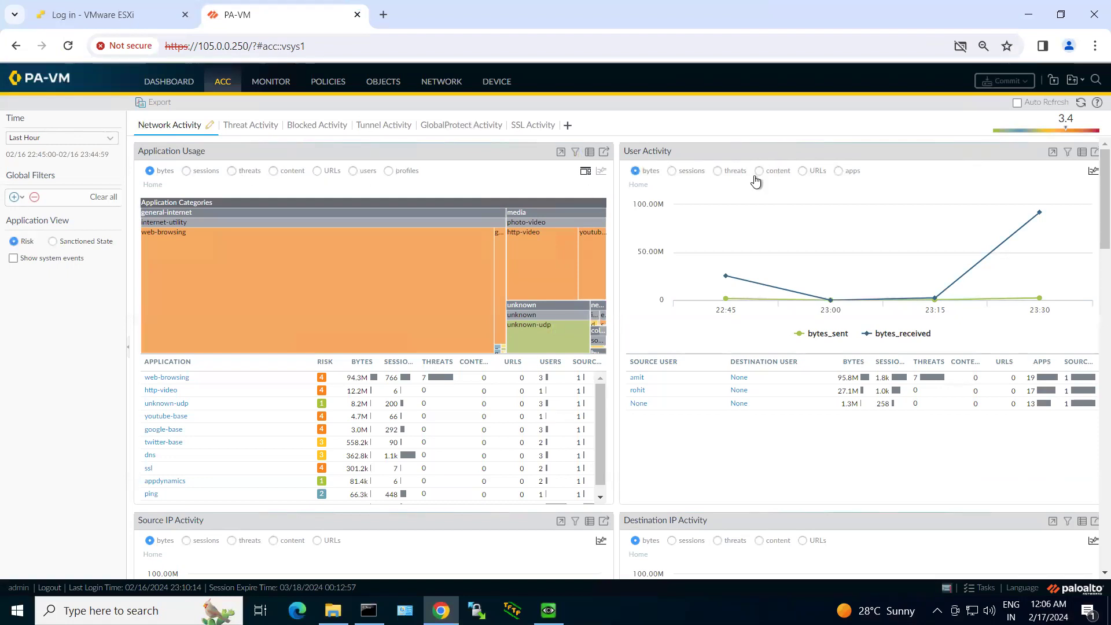
Filter User Activity to the top source user, leaving 95.8M bytes, 1.8k sessions and 7 threats.
scroll(737, 235, down, 2)
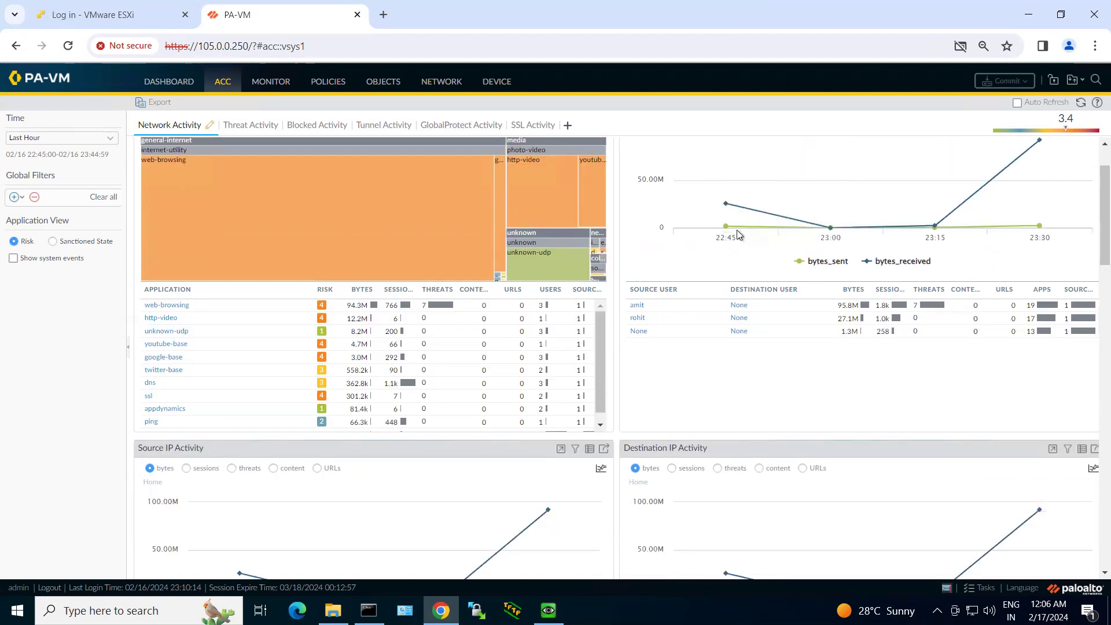
mouse_move(724, 225)
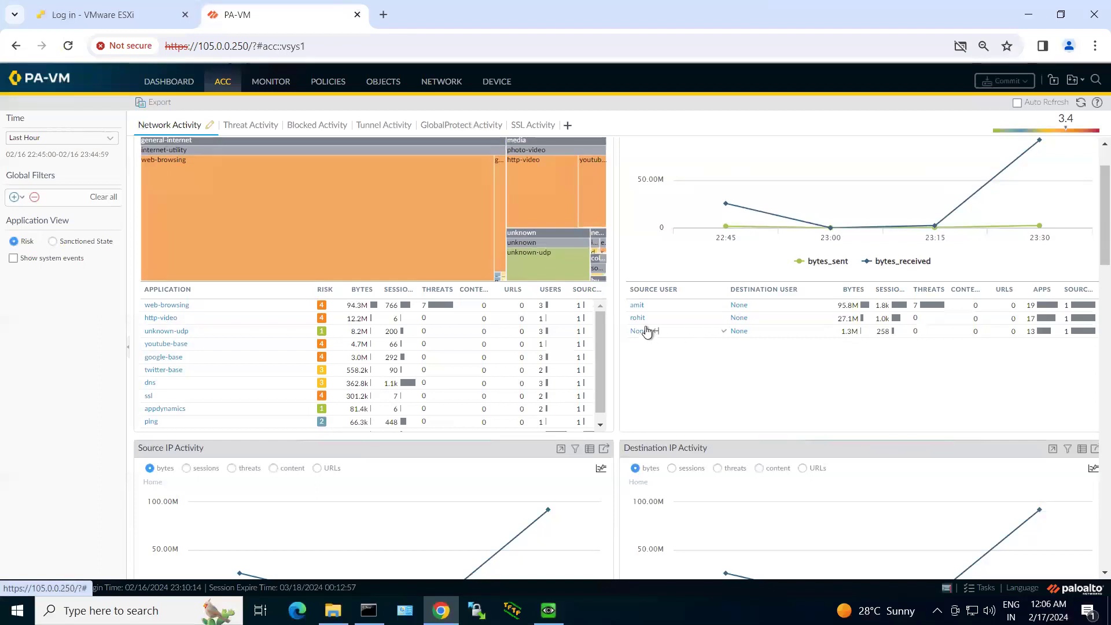
click(638, 306)
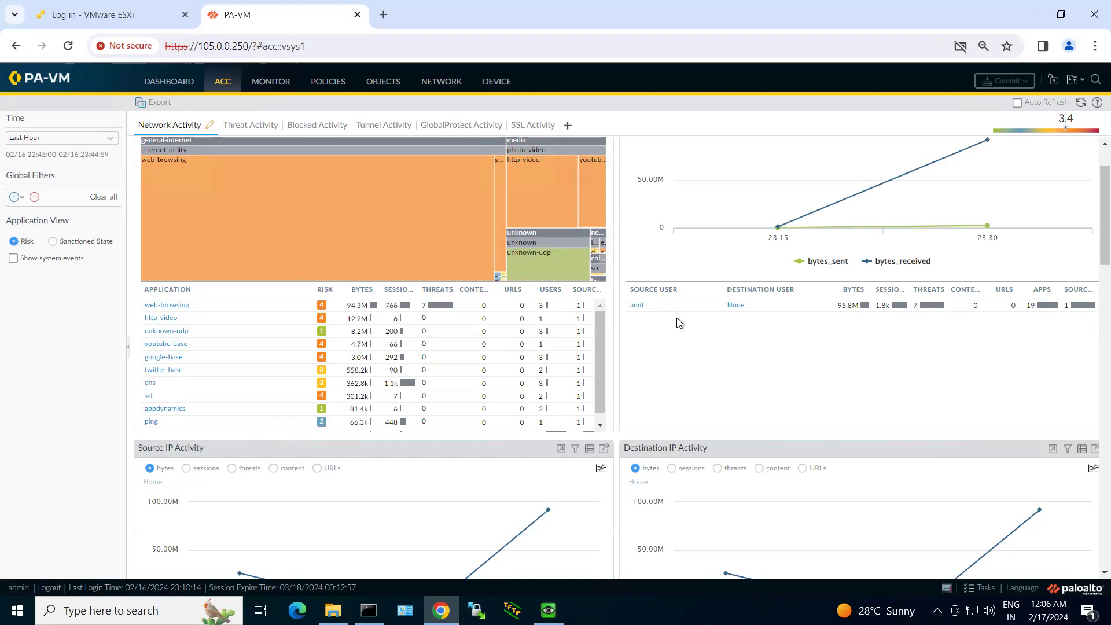
scroll(674, 321, up, 2)
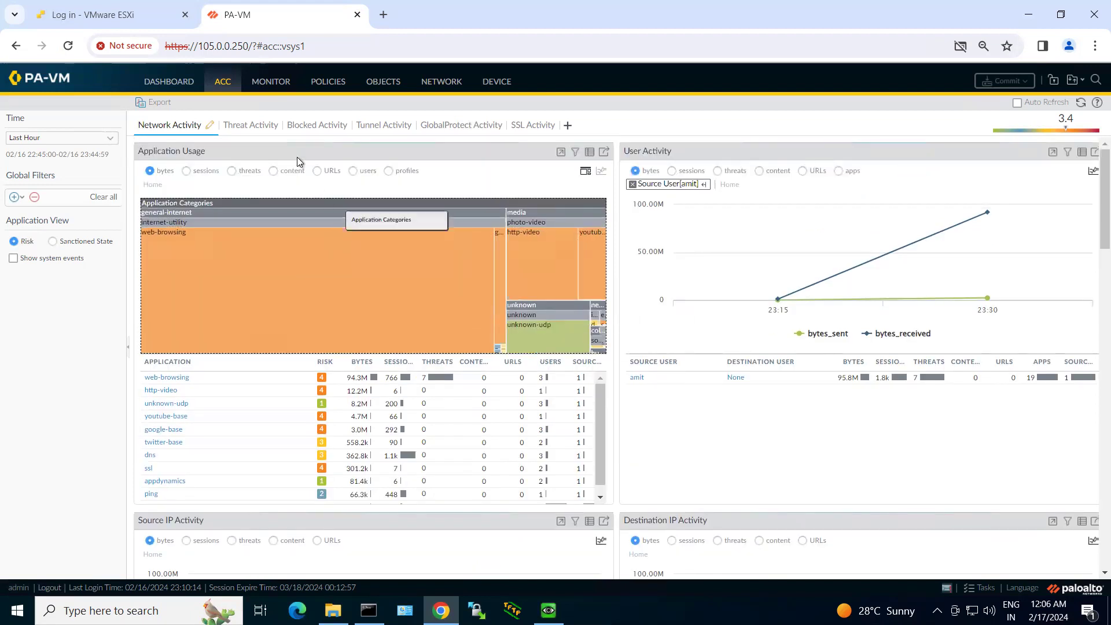
Review the Threat Activity widgets, which show one virus threat counted 7 times.
click(248, 129)
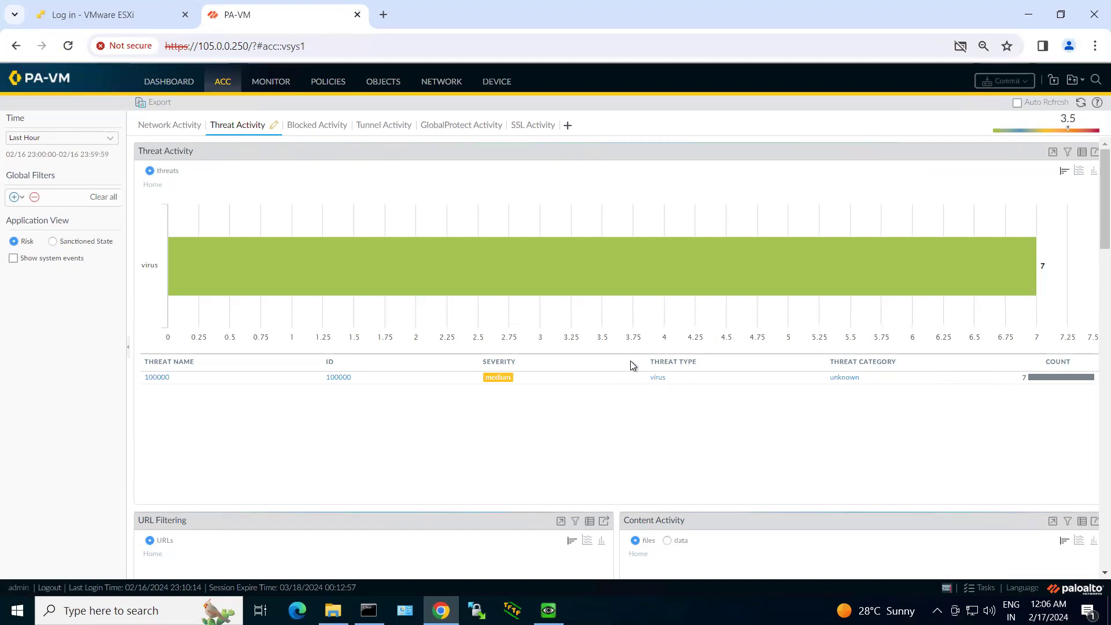
scroll(630, 361, down, 5)
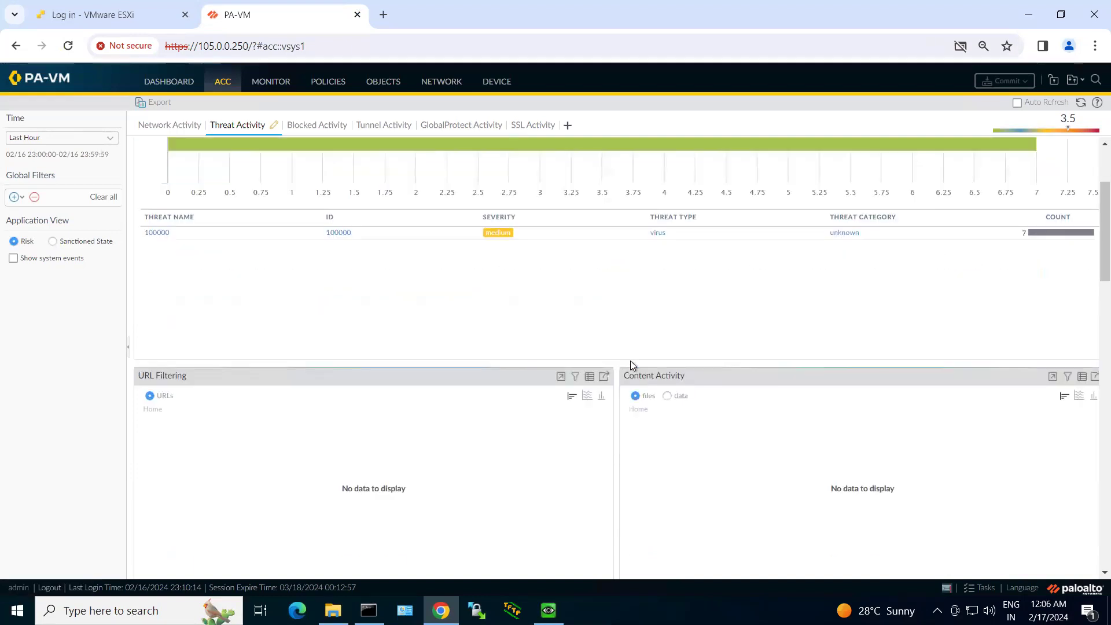
scroll(629, 360, down, 6)
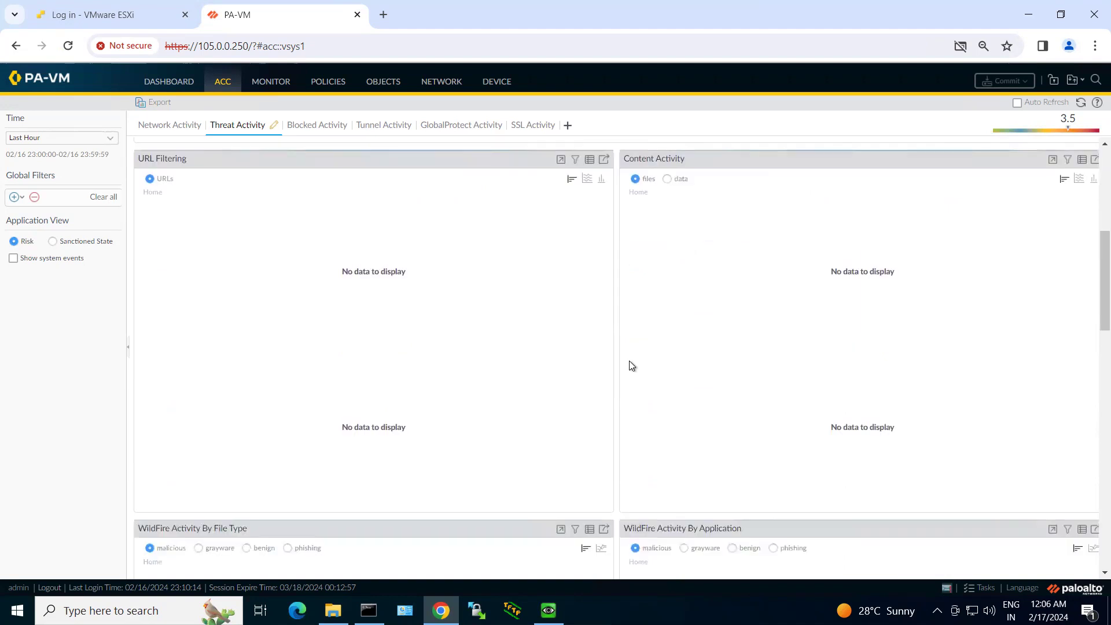
scroll(617, 347, up, 5)
scroll(602, 342, up, 5)
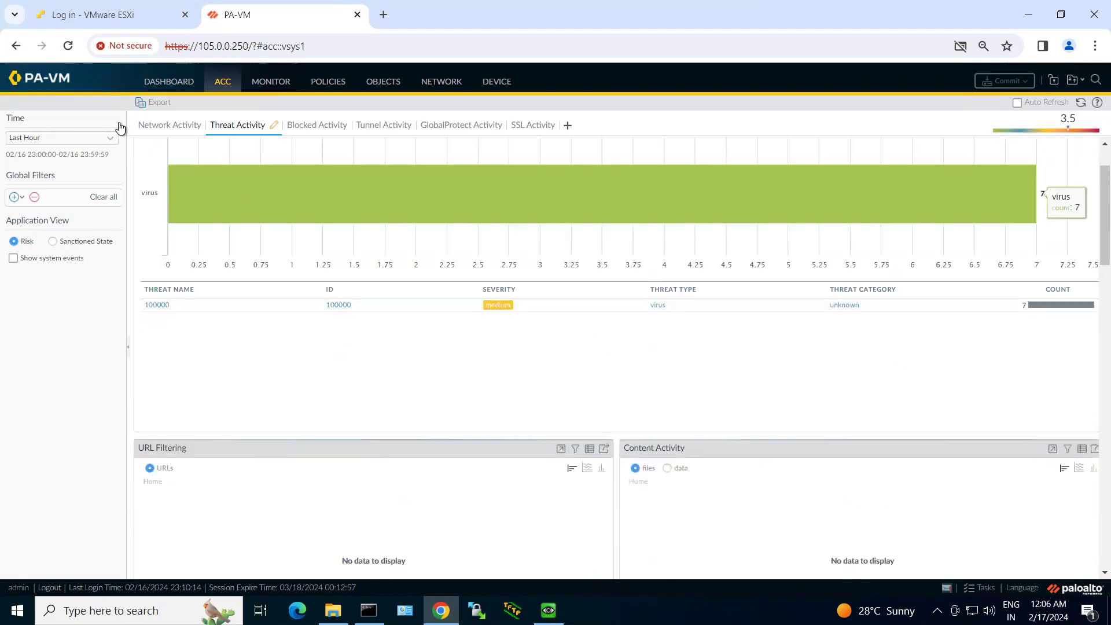
Return to Network Activity and inspect Source and Destination Regions, with United States at 85.63M.
click(156, 125)
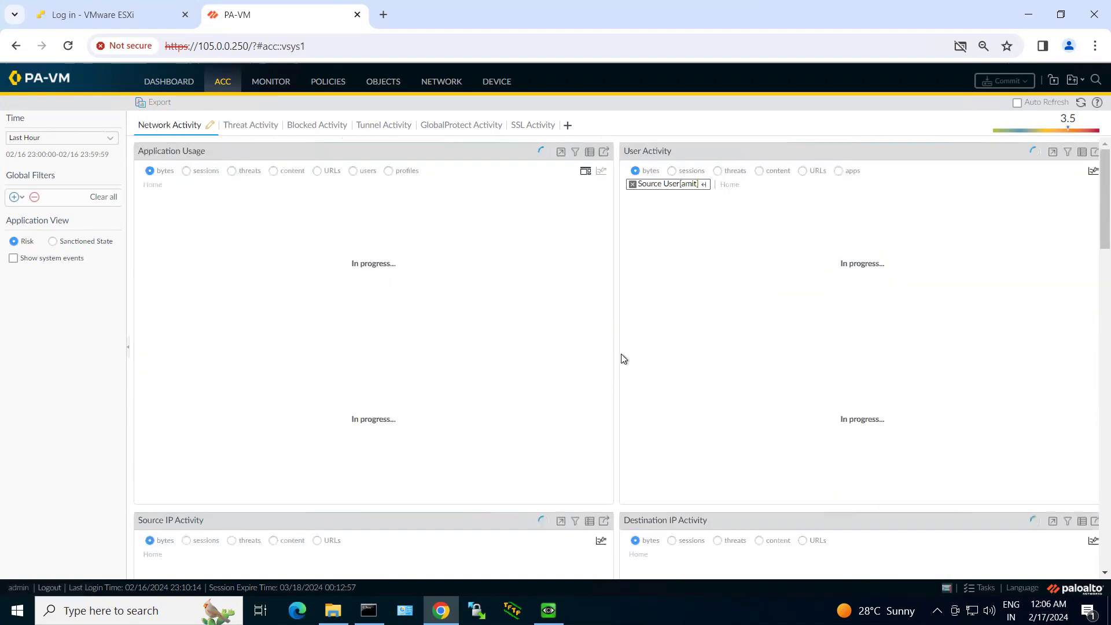
scroll(503, 379, down, 1)
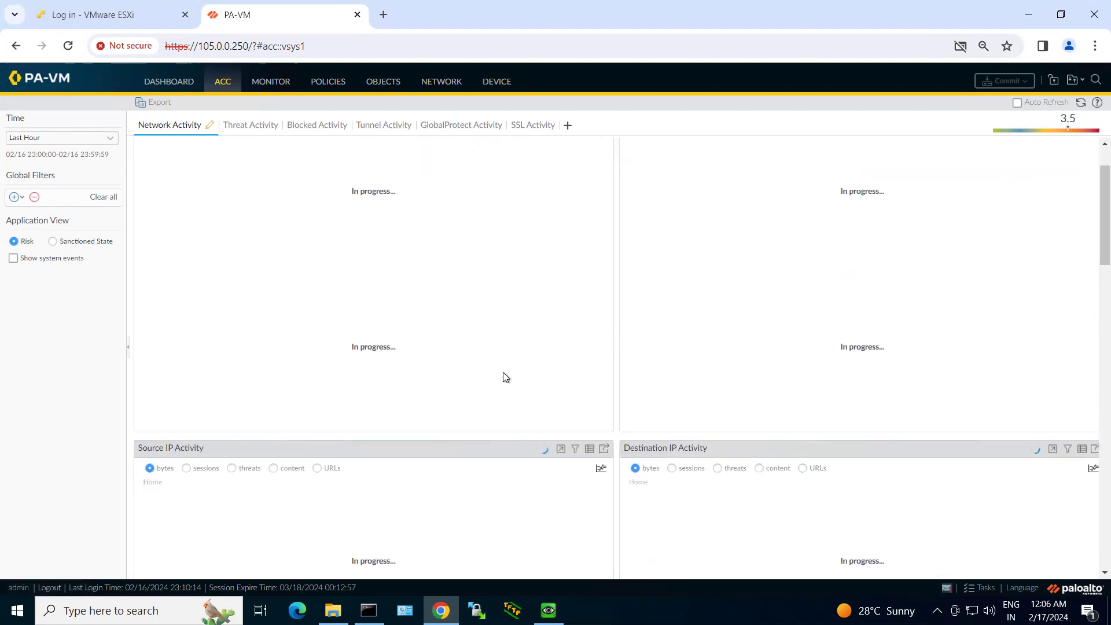
scroll(503, 377, down, 2)
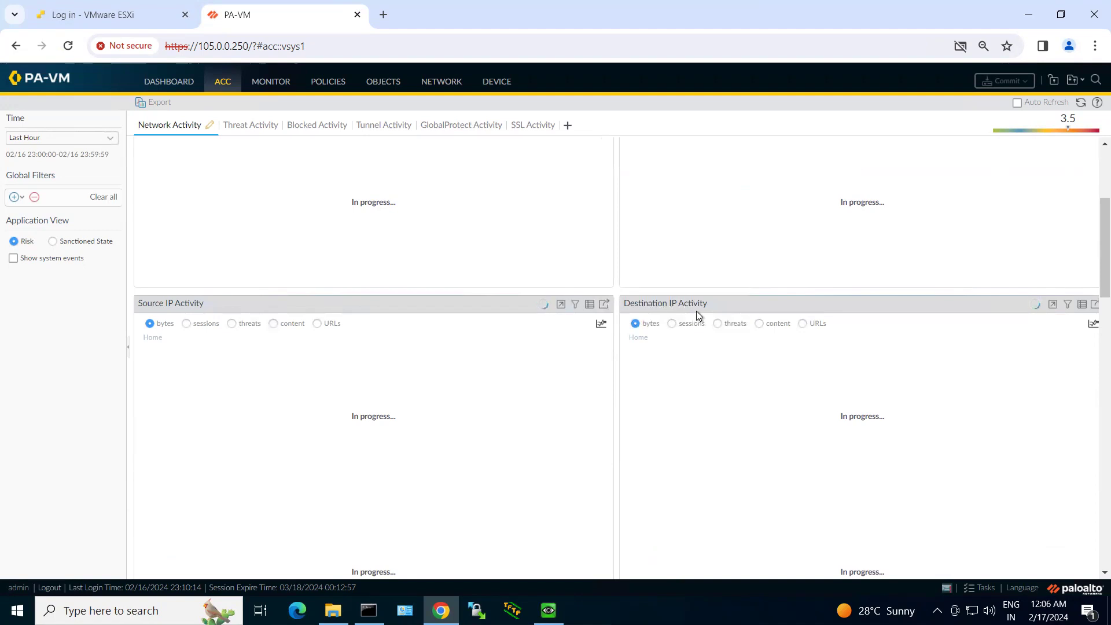
scroll(484, 359, down, 1)
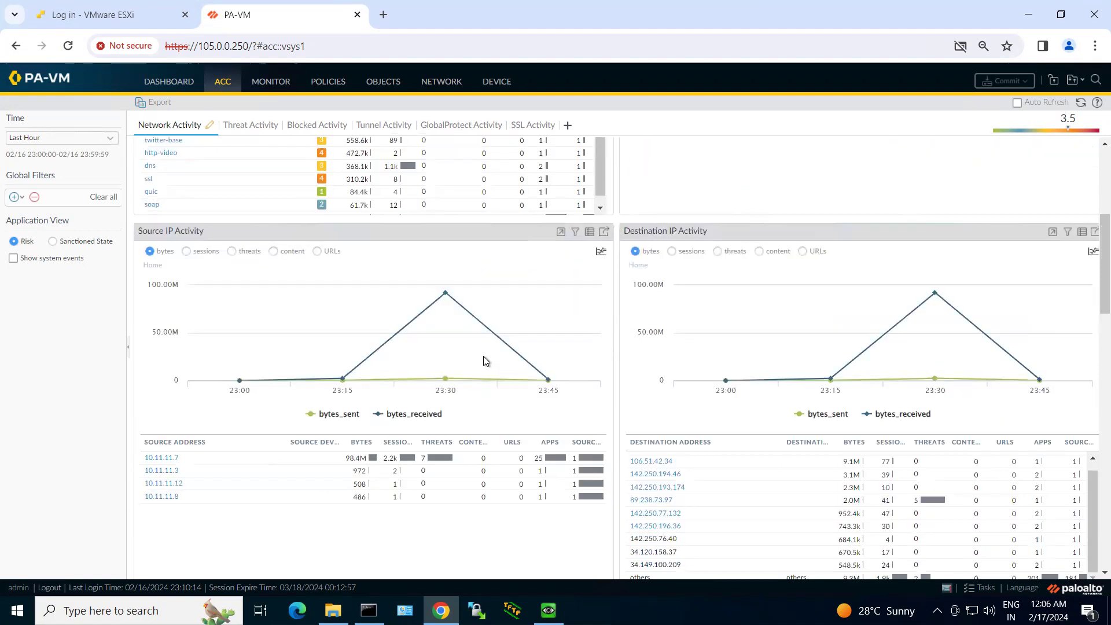
scroll(484, 356, down, 1)
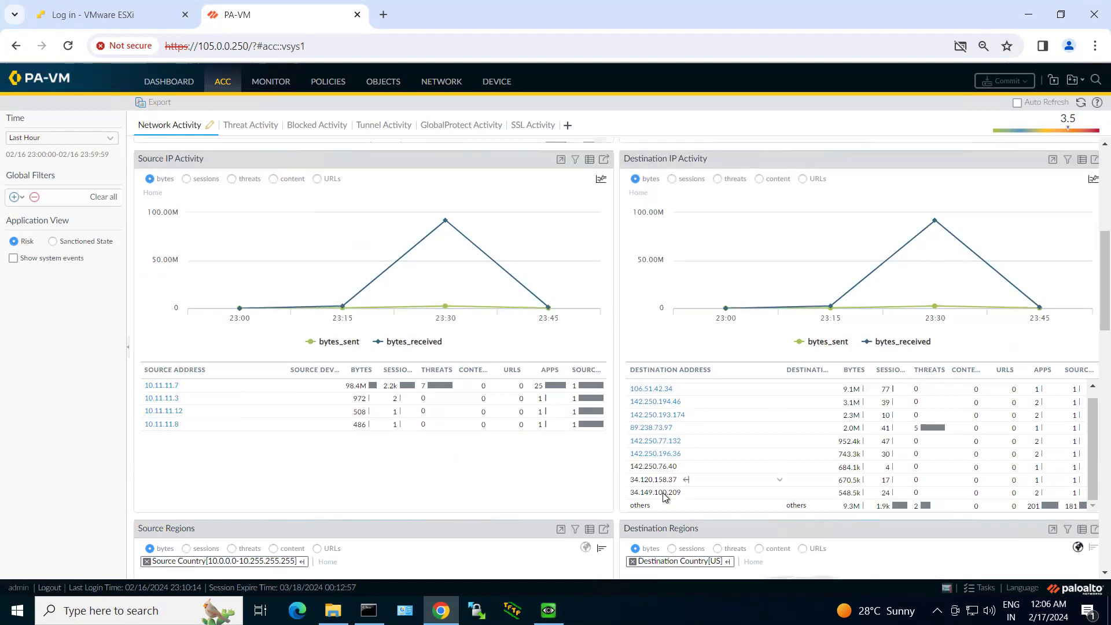
scroll(676, 424, down, 2)
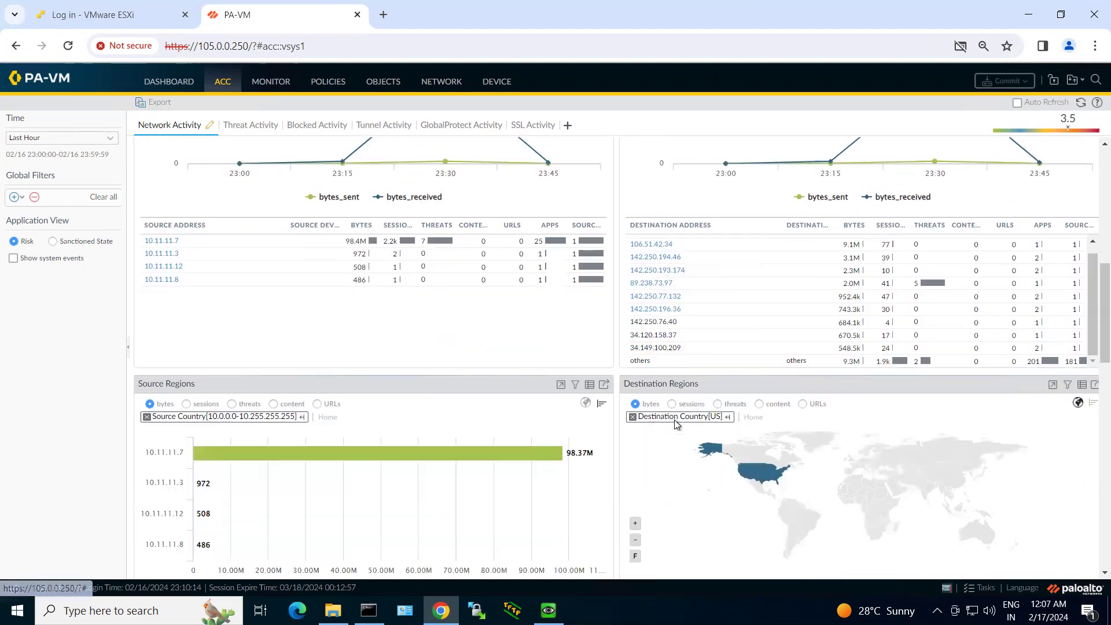
scroll(693, 364, up, 1)
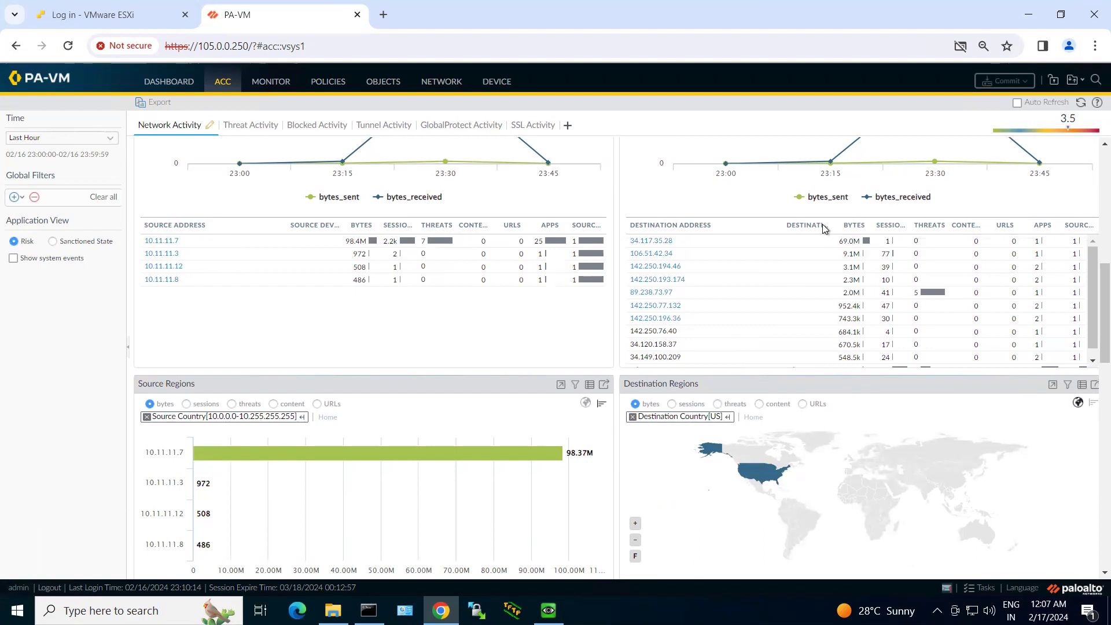
scroll(824, 229, up, 2)
scroll(797, 366, down, 2)
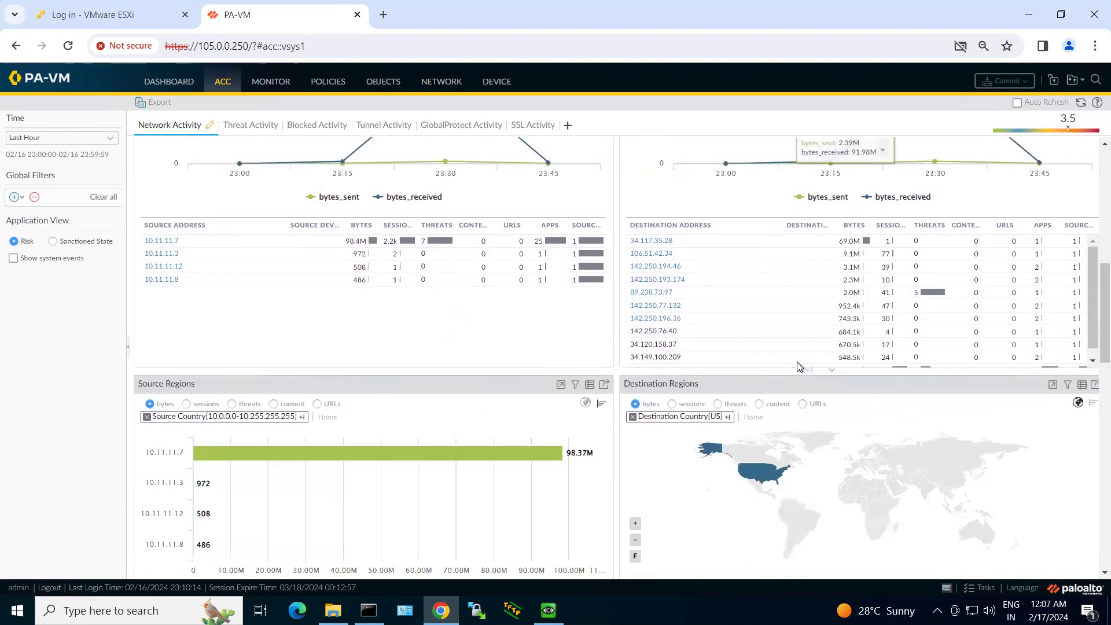
scroll(370, 428, down, 1)
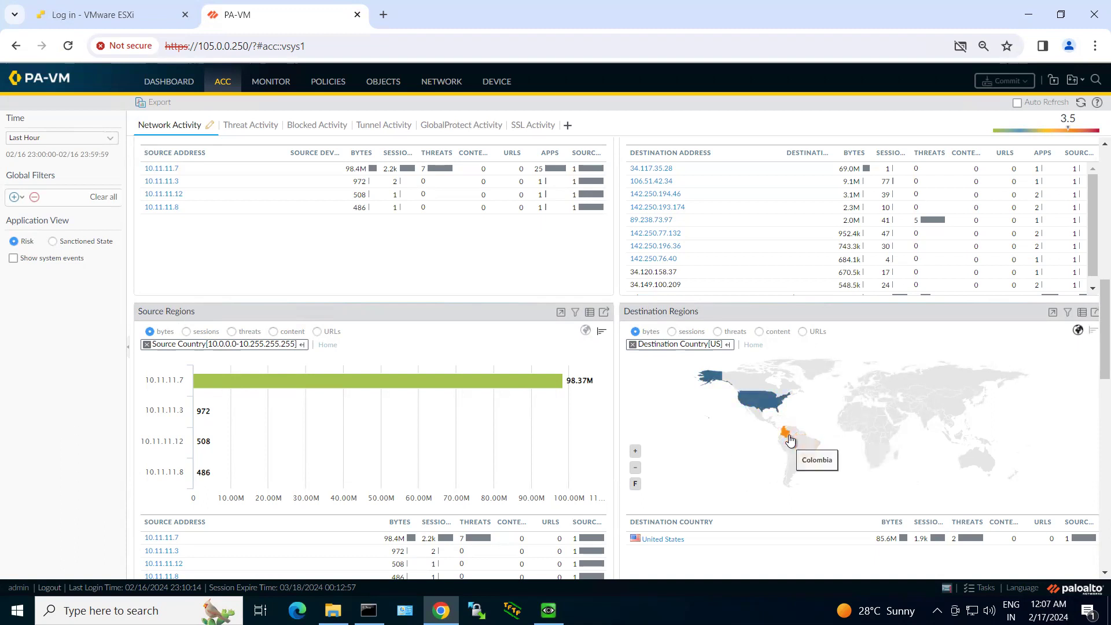
click(754, 407)
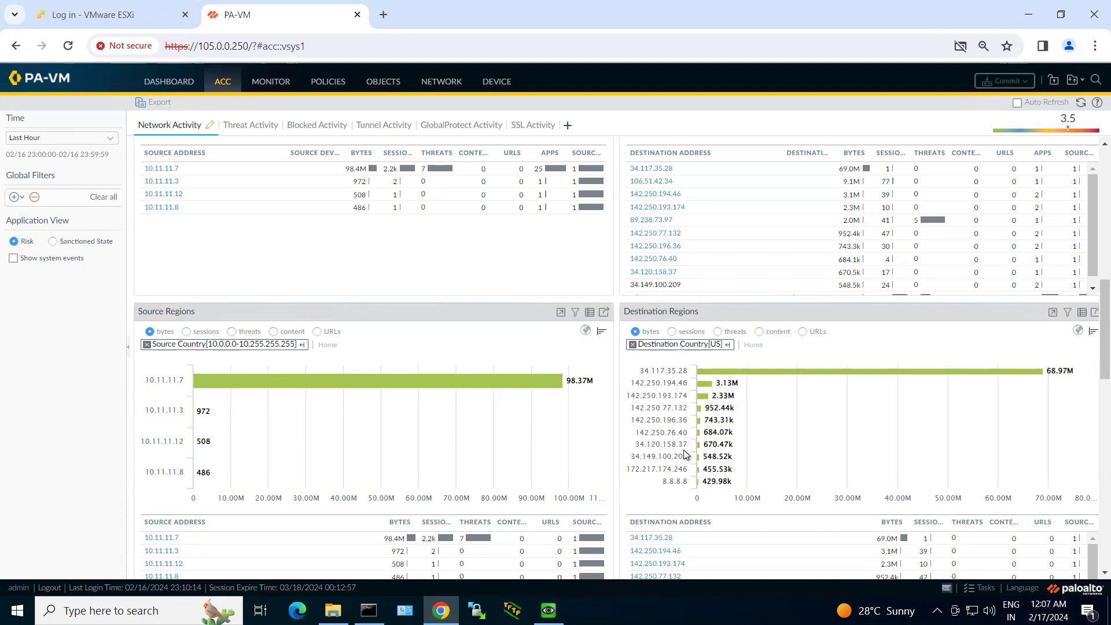
scroll(688, 467, down, 1)
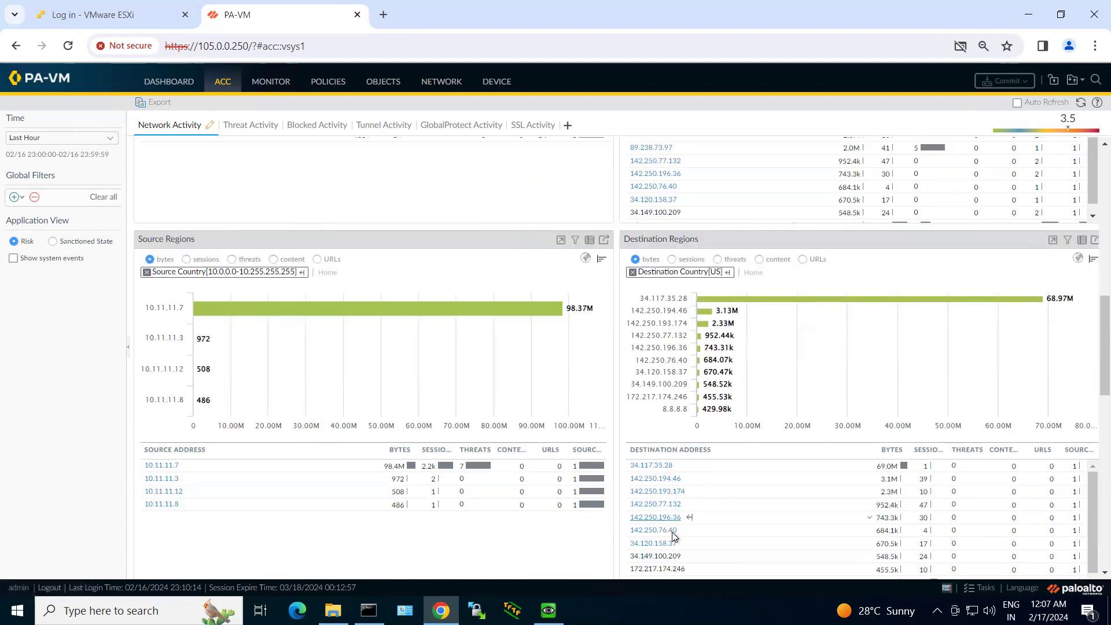
scroll(680, 566, down, 1)
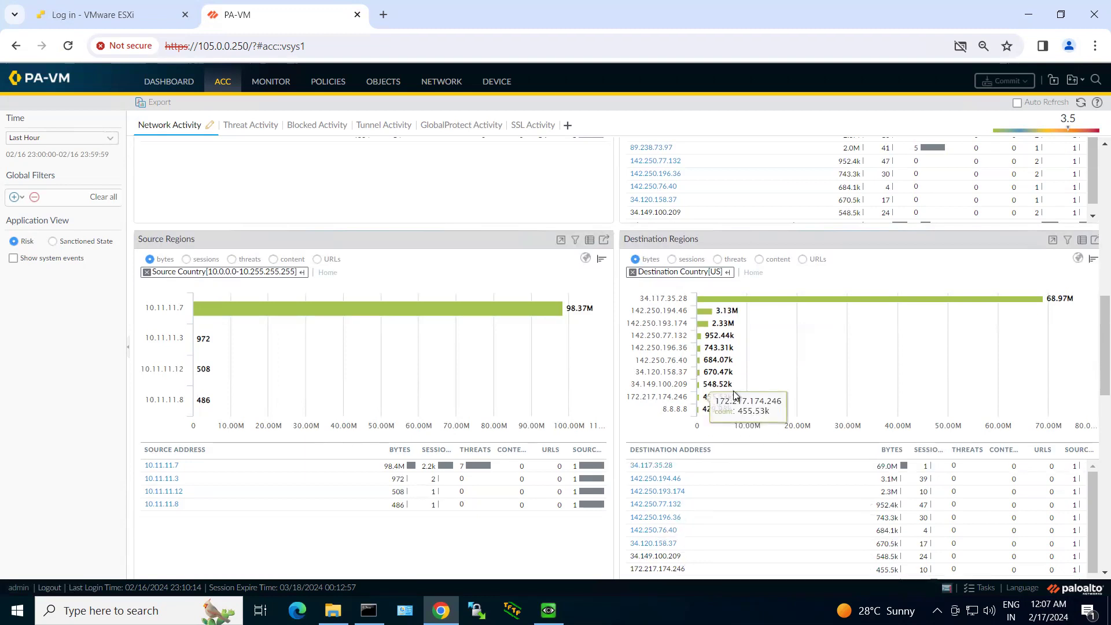
scroll(734, 390, up, 2)
scroll(734, 383, up, 7)
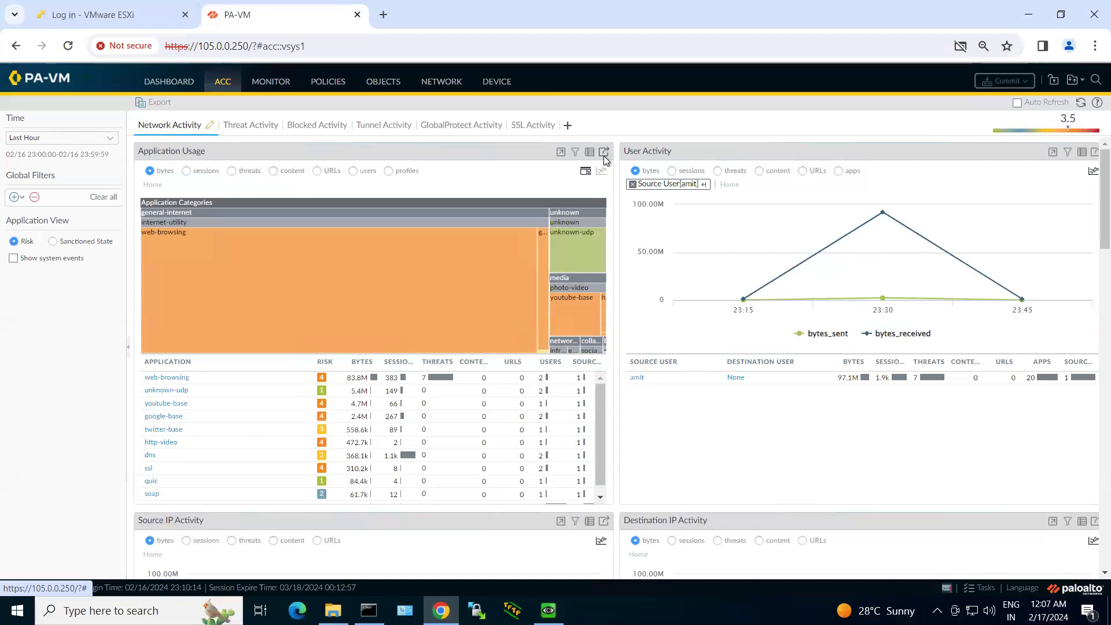
Export Application Usage as the 2-page pdf_application+usage (1).pdf, review it, and close it.
click(623, 168)
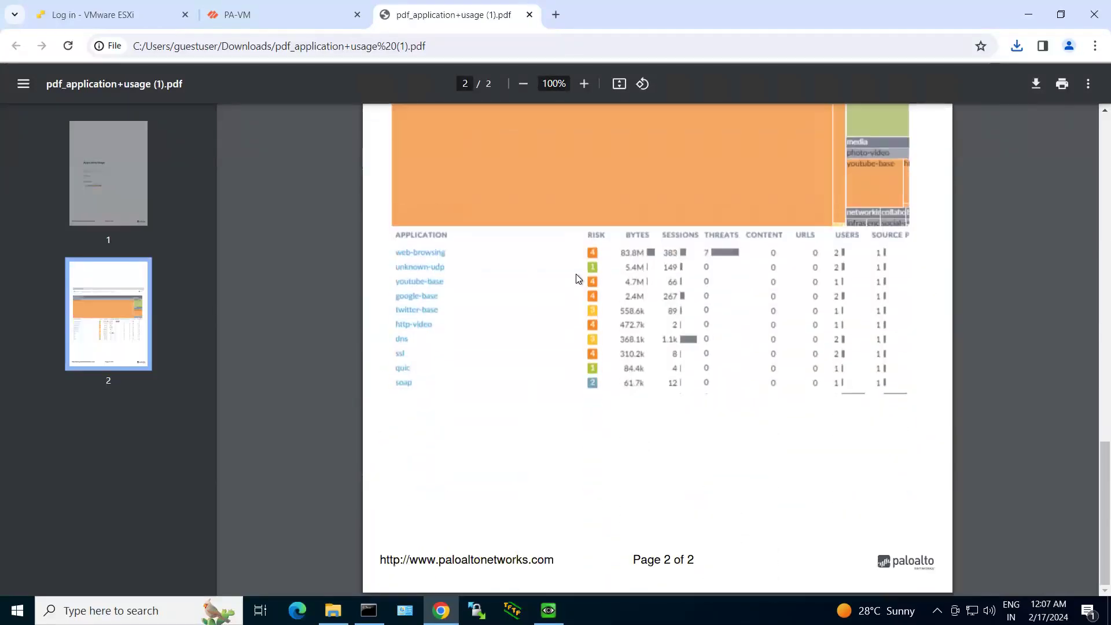
scroll(575, 273, up, 13)
scroll(568, 270, up, 5)
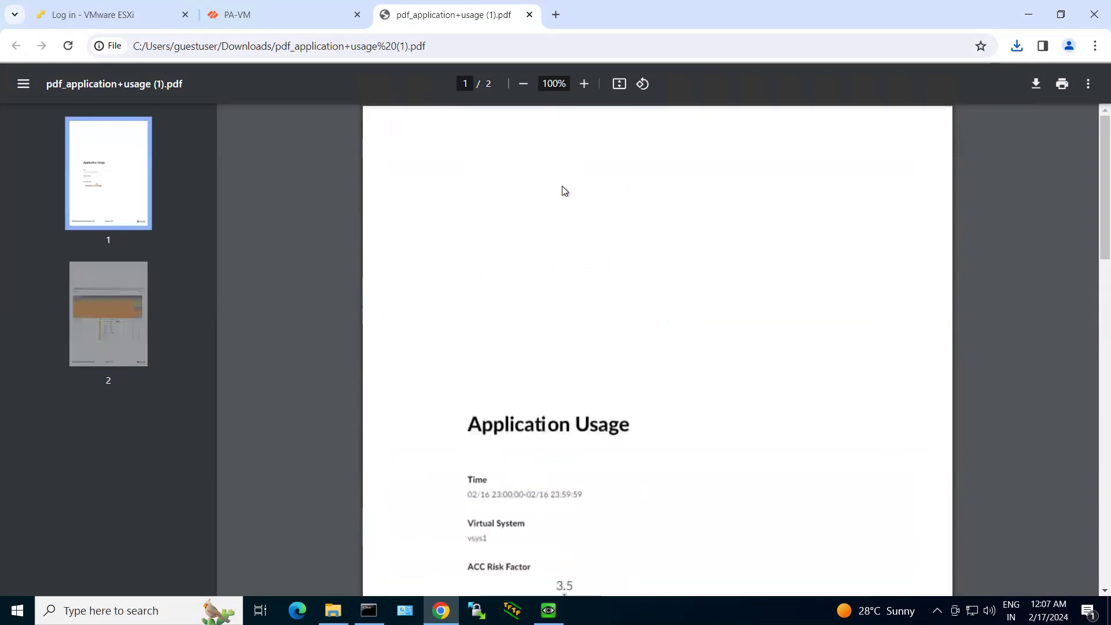
click(529, 14)
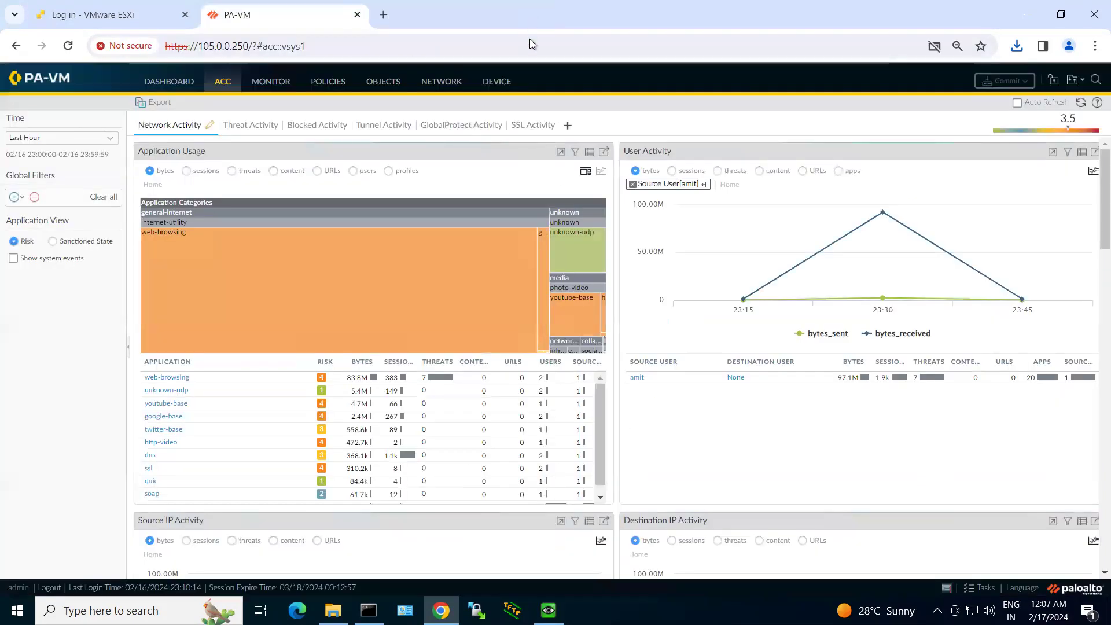
scroll(714, 308, down, 6)
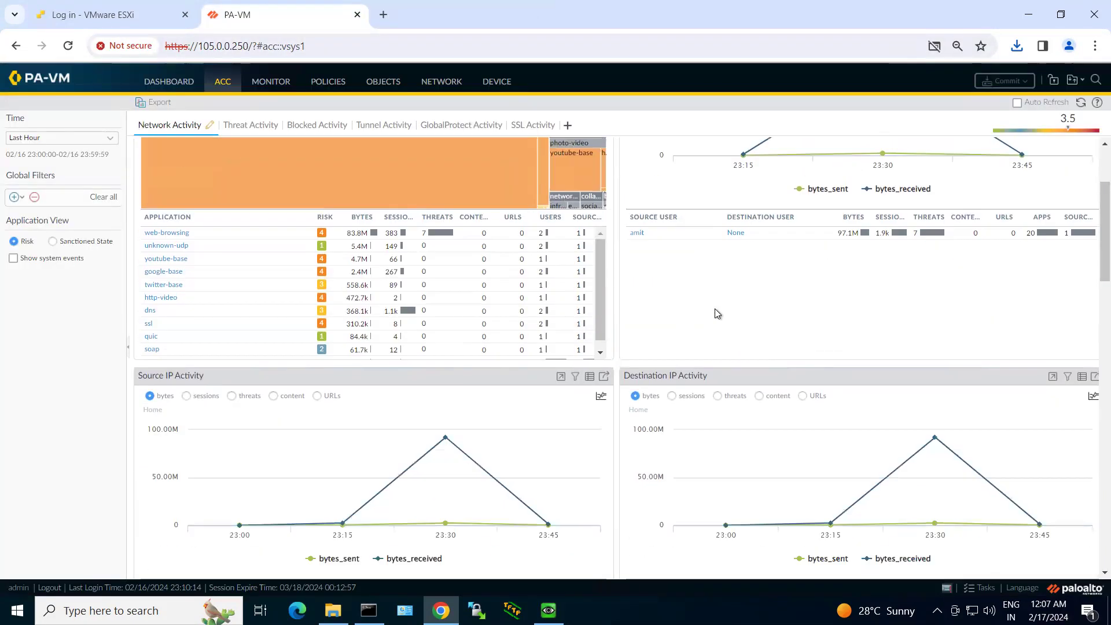
scroll(715, 310, down, 5)
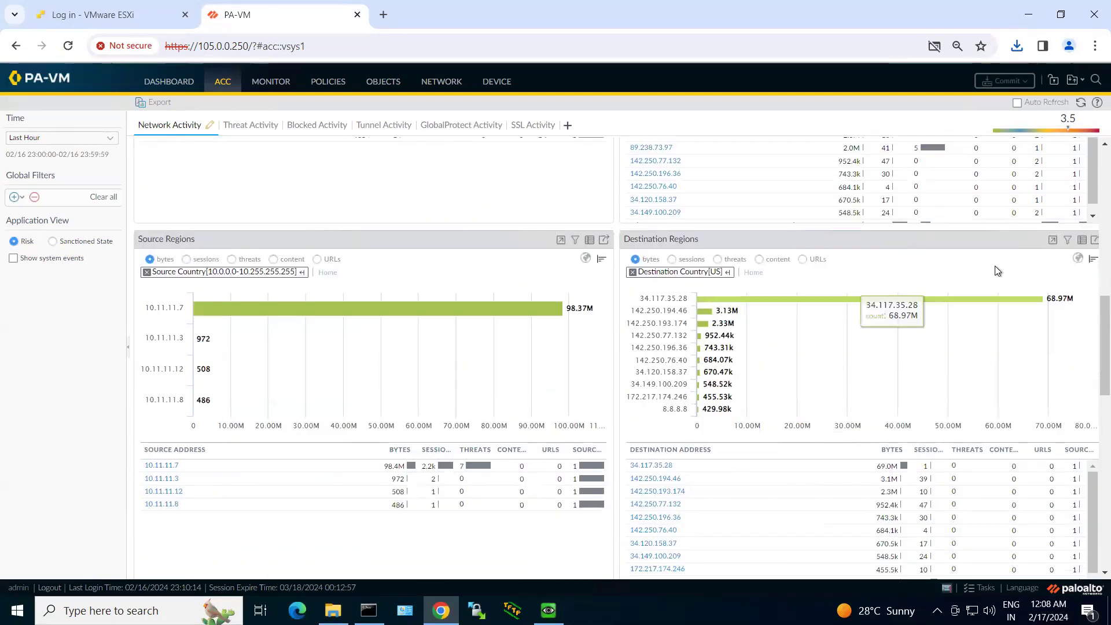
Export Destination Regions as the 2-page pdf_destination+regions.pdf, review both pages, and close it.
click(1094, 242)
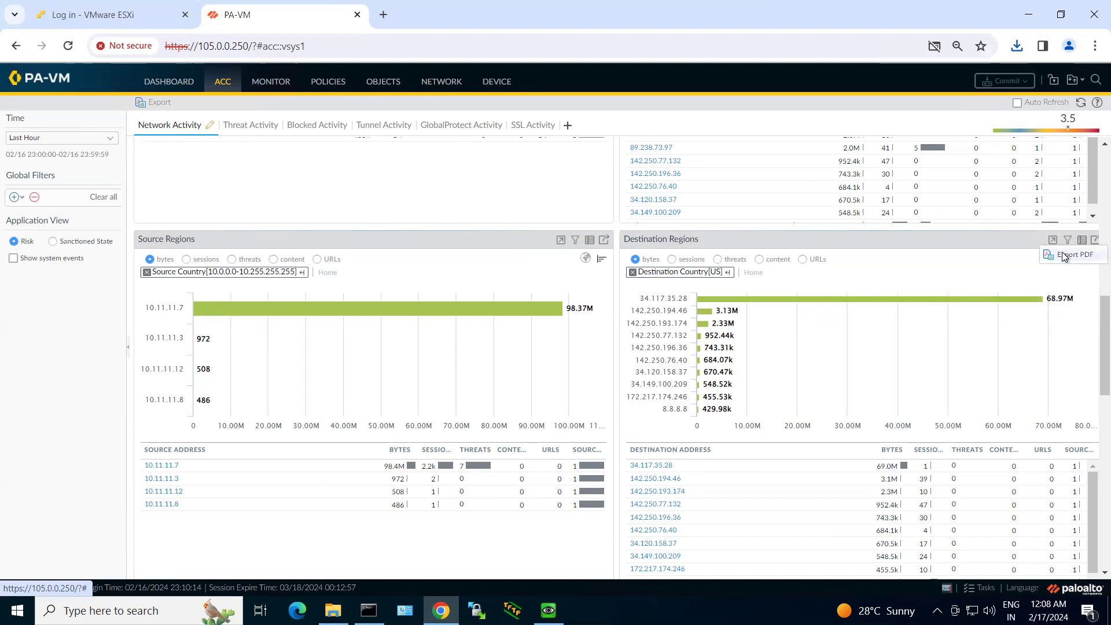
click(1065, 255)
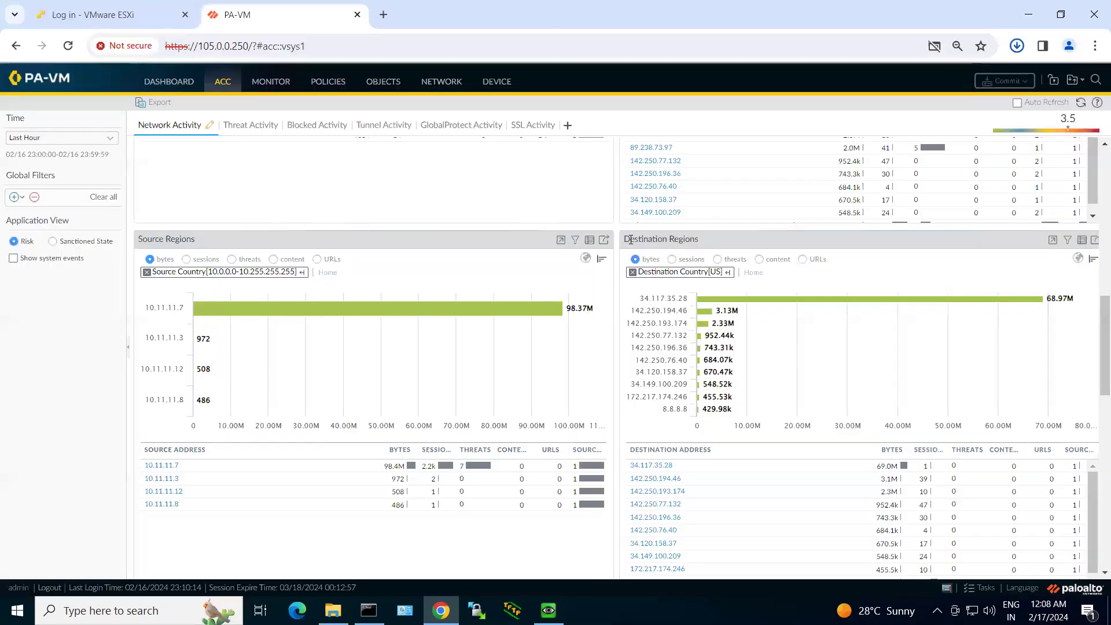
click(884, 85)
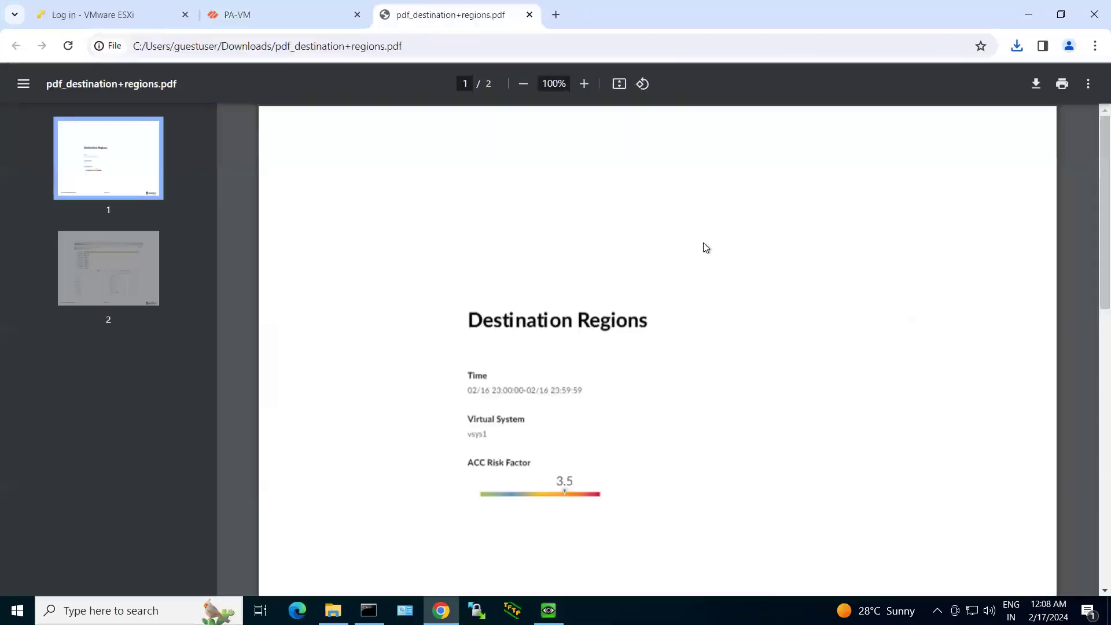
scroll(697, 273, down, 20)
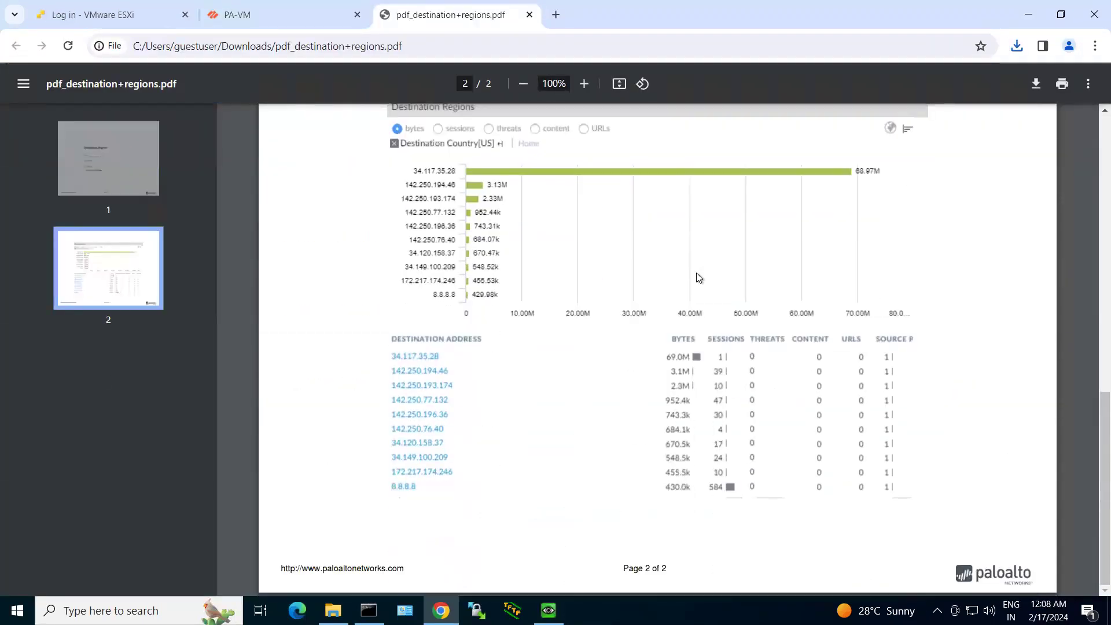
scroll(697, 272, up, 20)
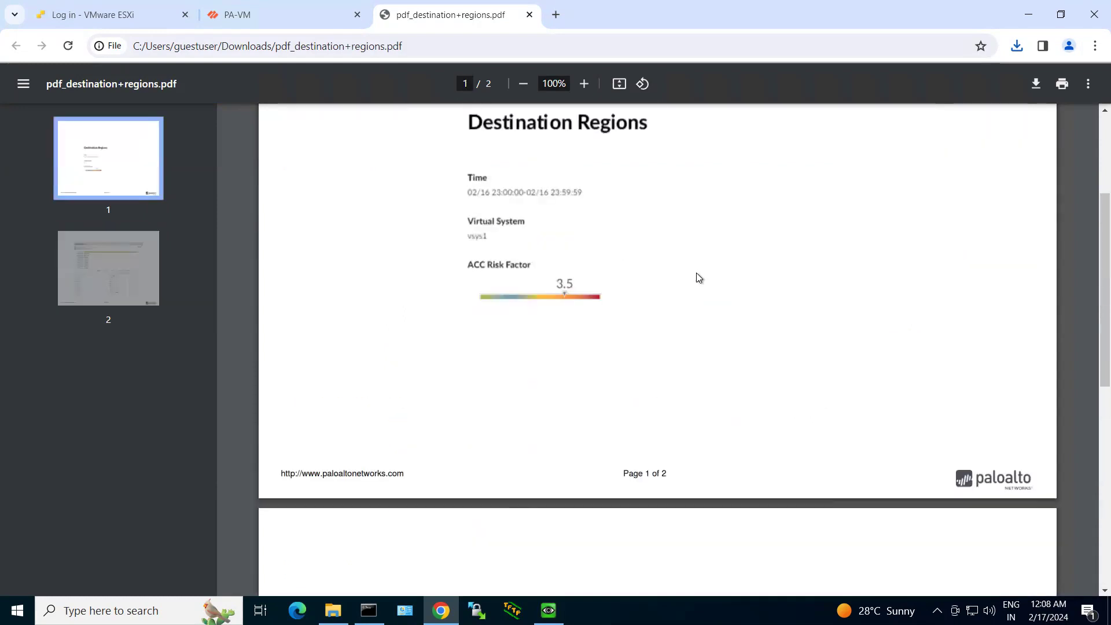
click(529, 15)
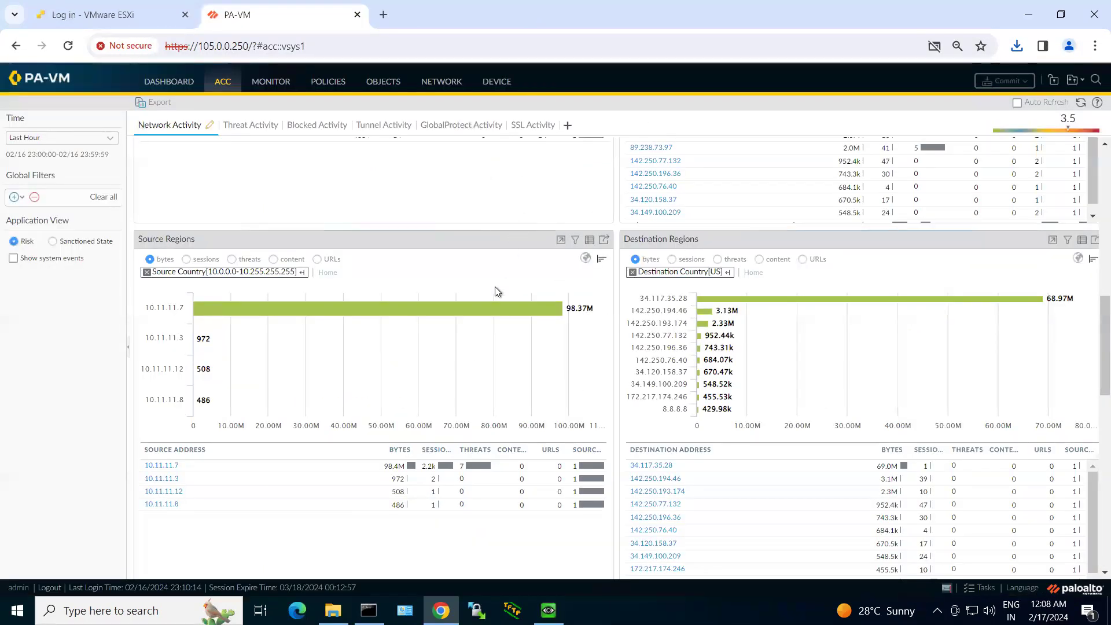
Expand the first web-browsing session to show rule LAN_WAN and NAT rule LAN_WAN_PAT.
scroll(496, 289, up, 6)
scroll(495, 287, up, 3)
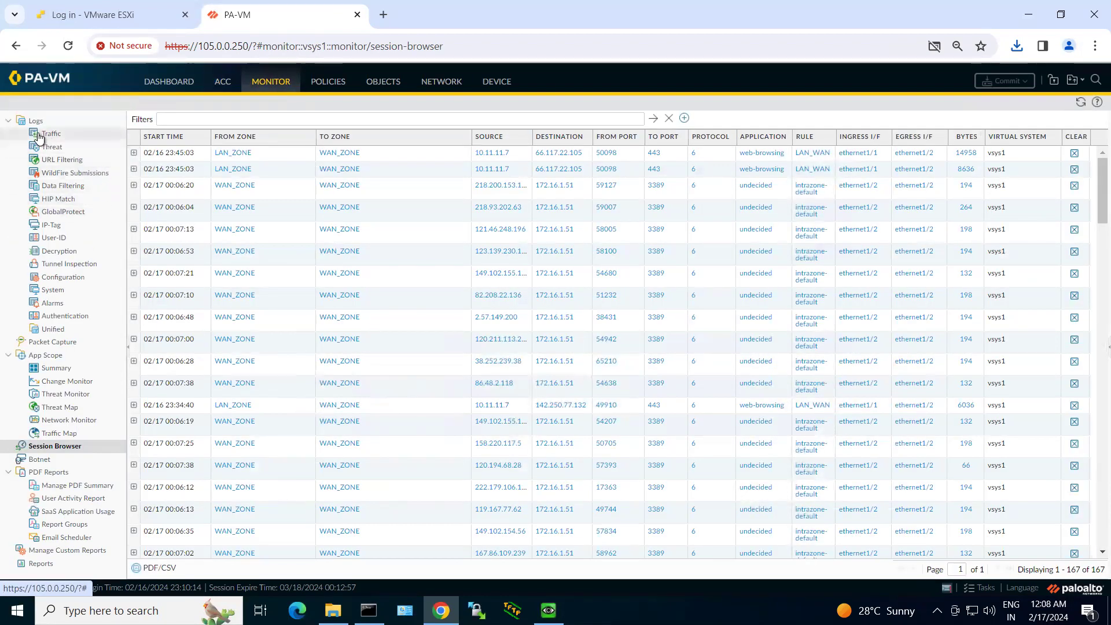
click(133, 154)
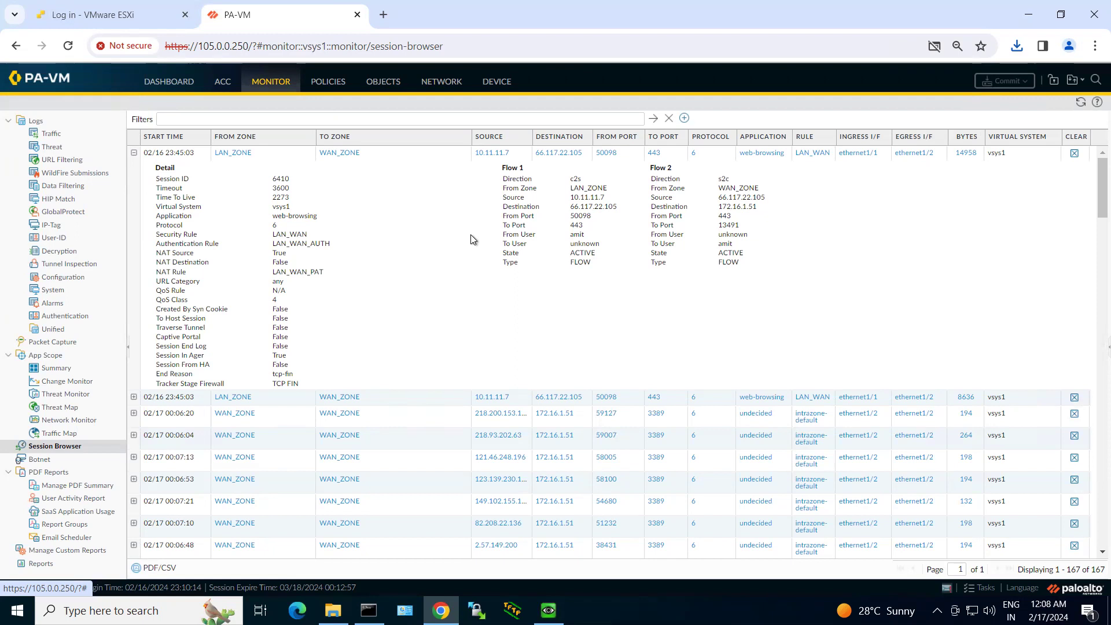
Return to the ACC overview with Application Usage and User Activity.
click(218, 85)
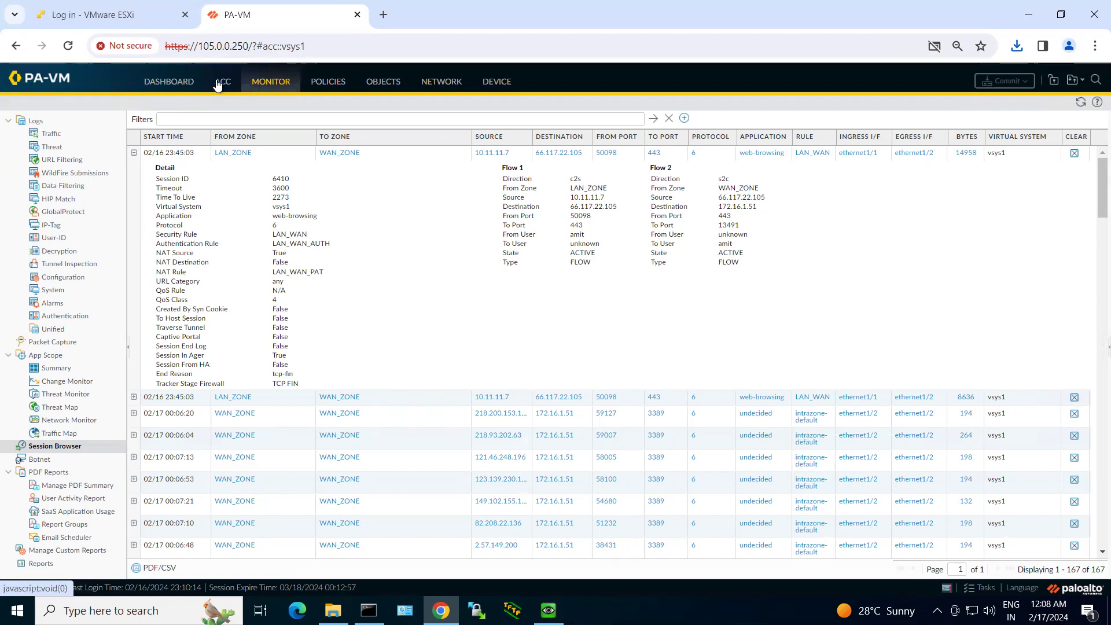